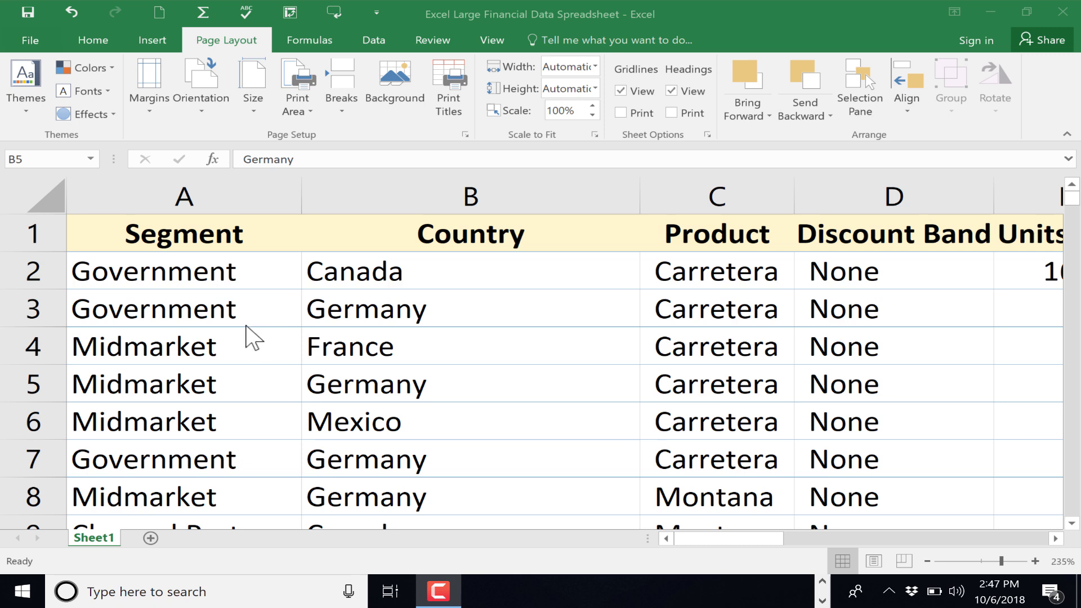
Adjust the status-bar zoom slider out and back in, settling the financial sheet at 100%
scroll(173, 342, down, 15)
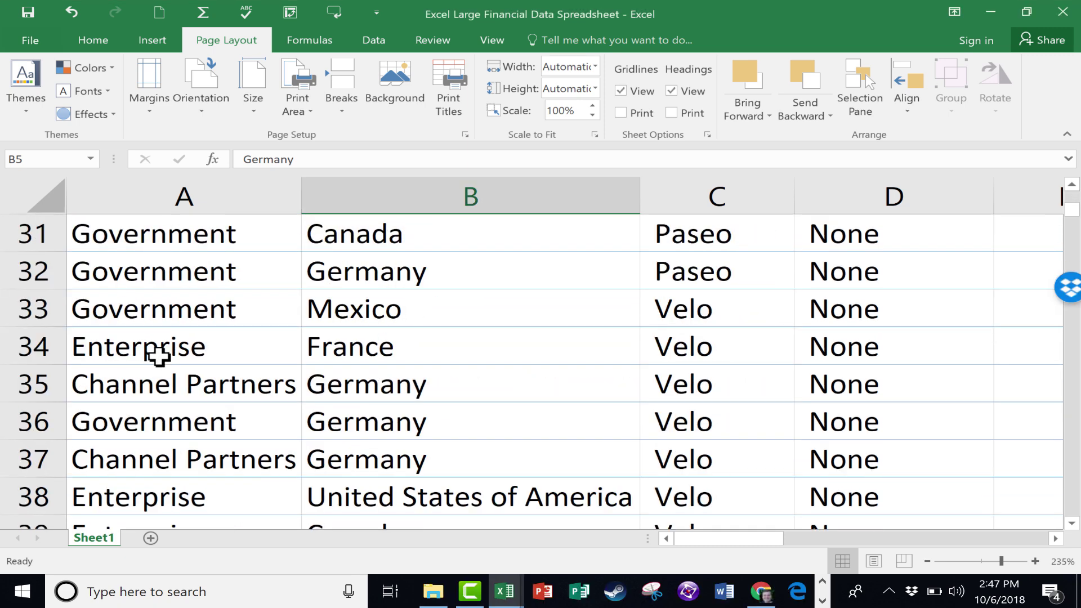
scroll(158, 355, up, 11)
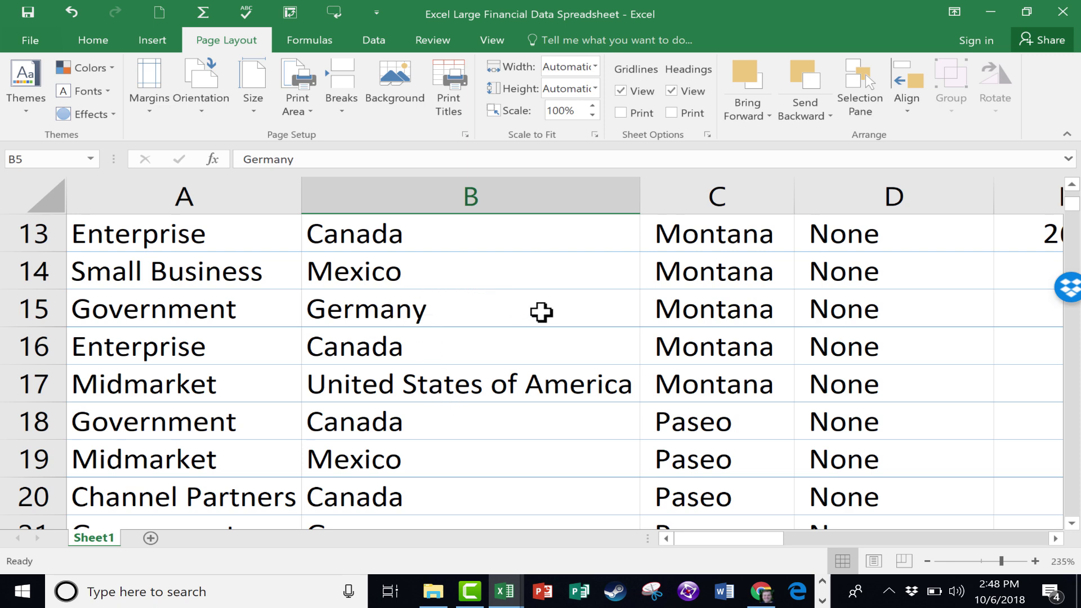
scroll(1041, 569, up, 1)
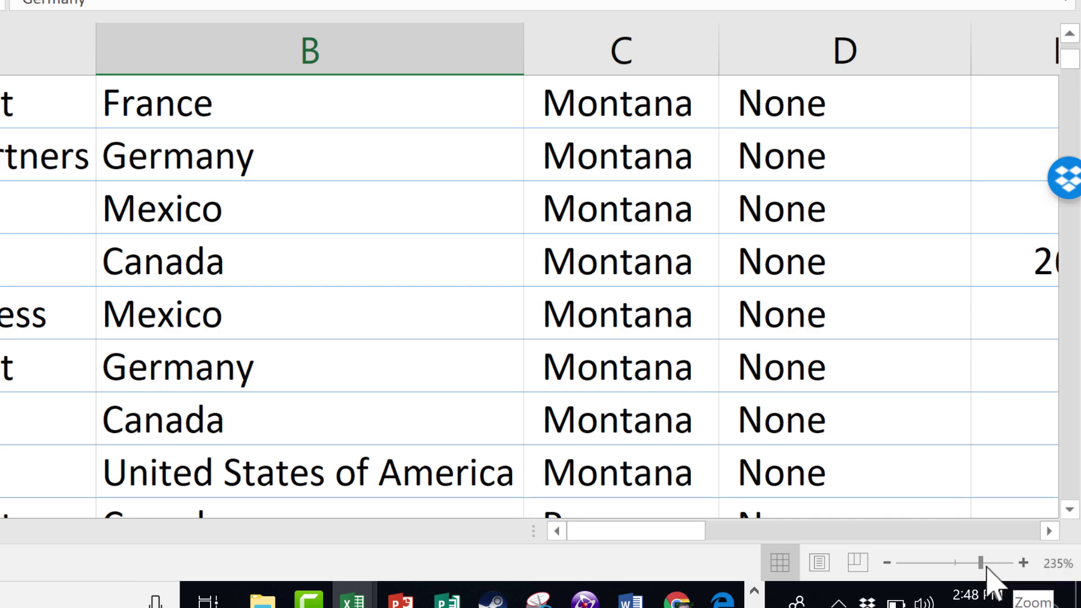
drag(981, 561, 947, 568)
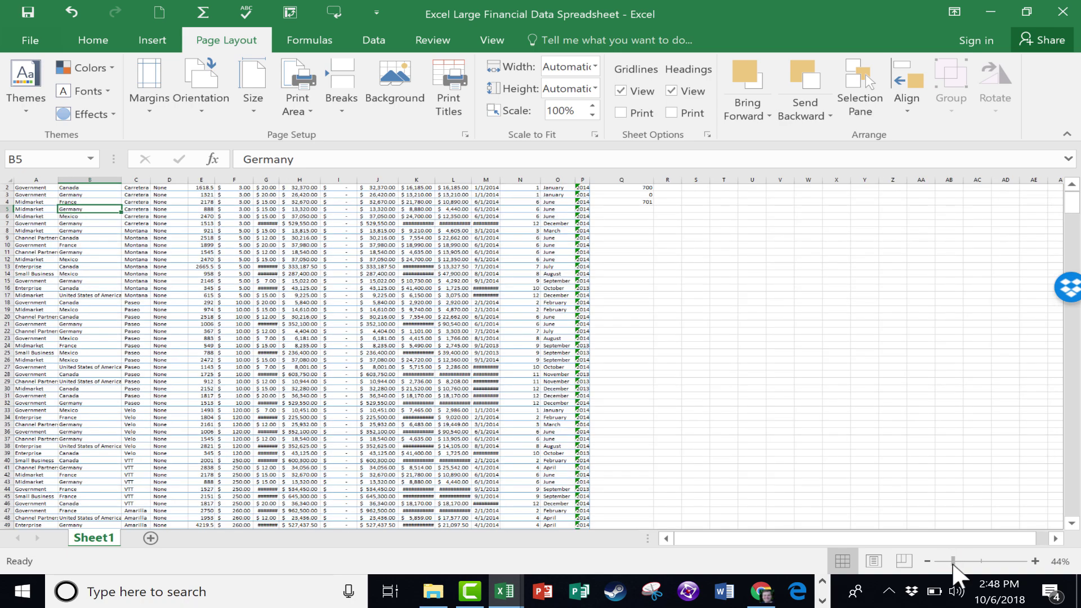
scroll(397, 388, down, 3)
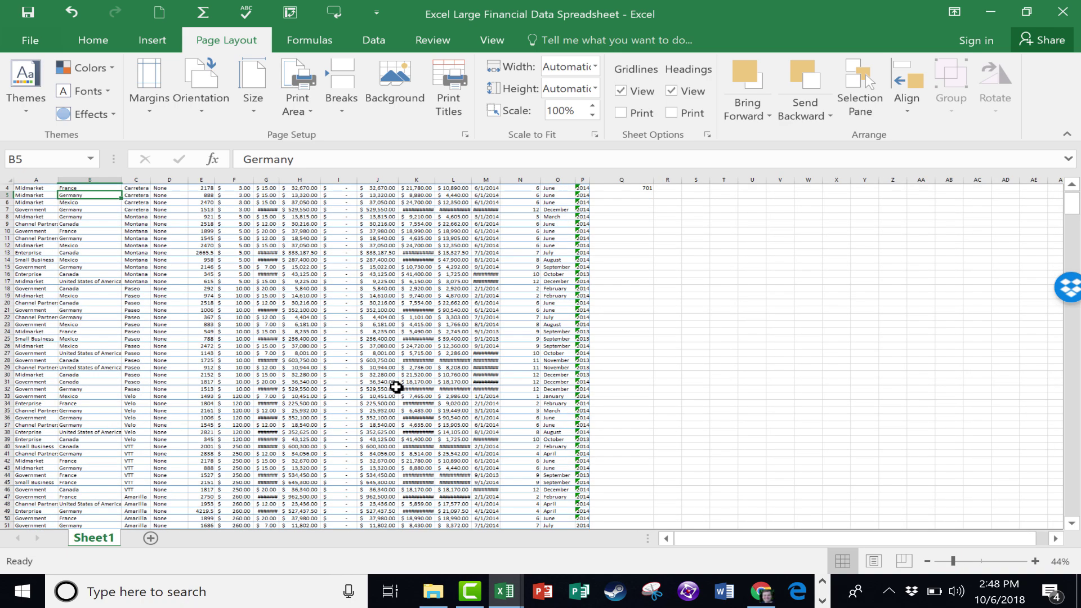
scroll(397, 390, down, 19)
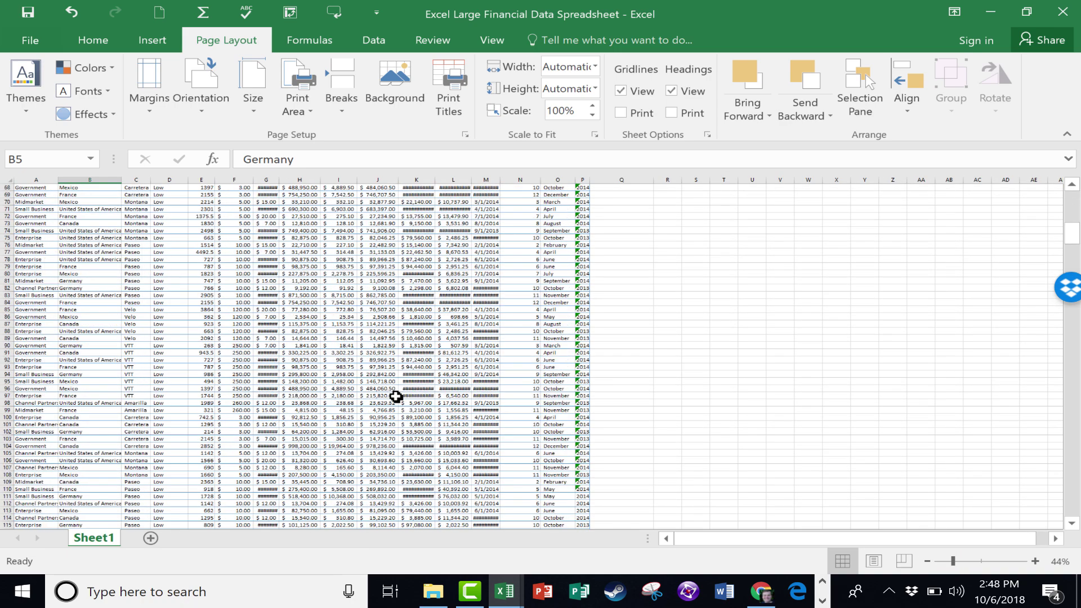
scroll(396, 397, up, 20)
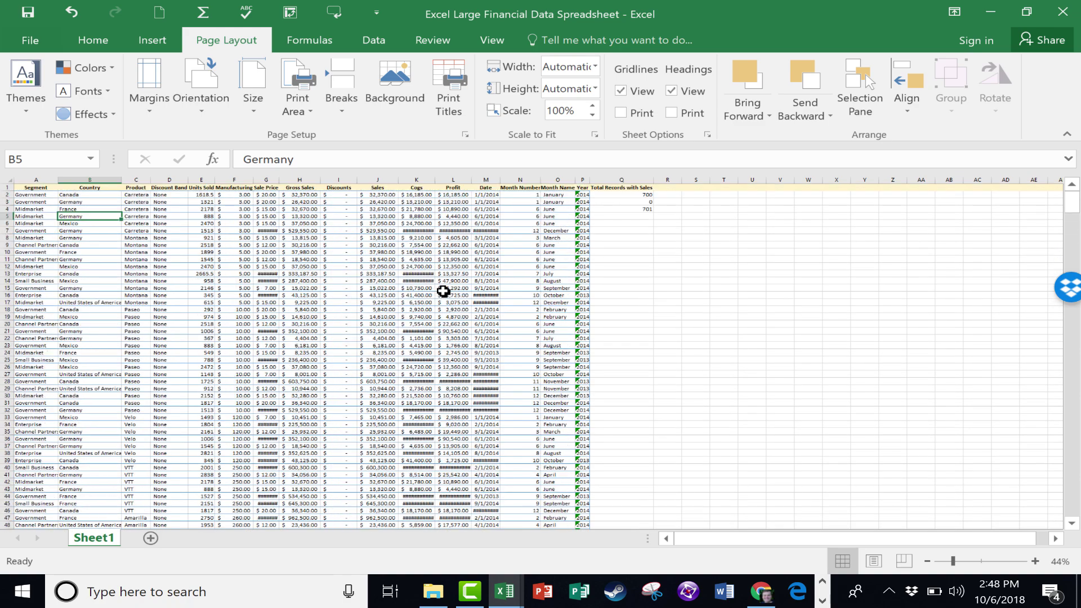
drag(954, 561, 966, 561)
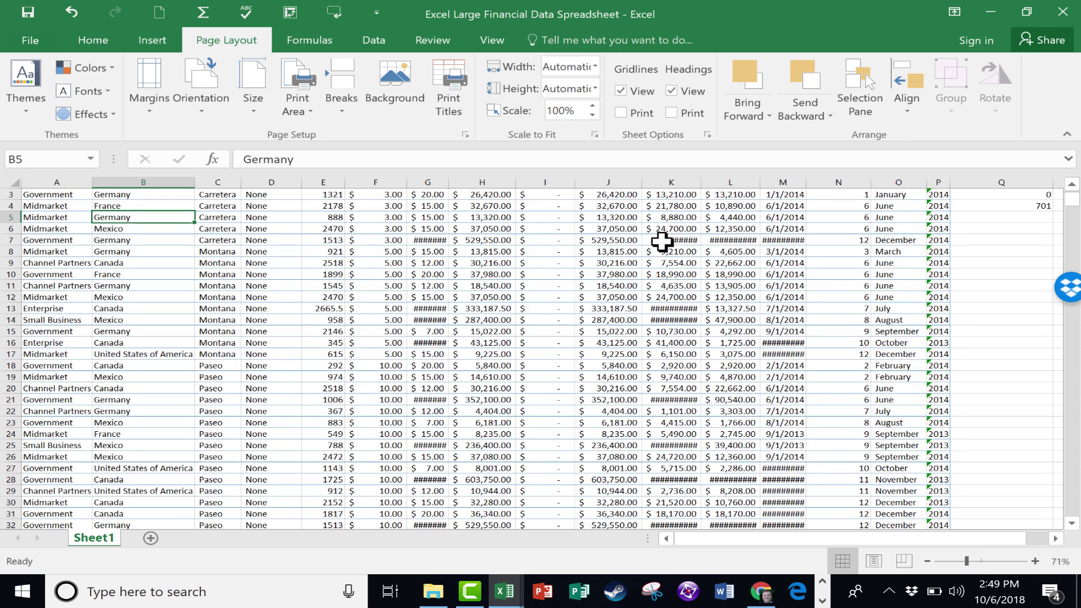
scroll(901, 507, up, 1)
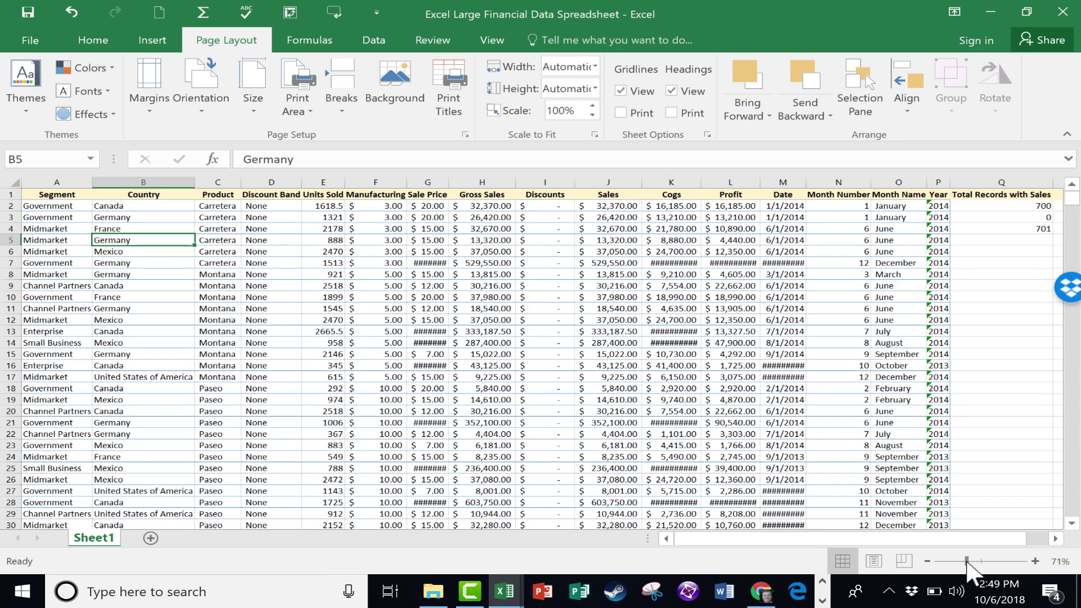
drag(966, 561, 993, 563)
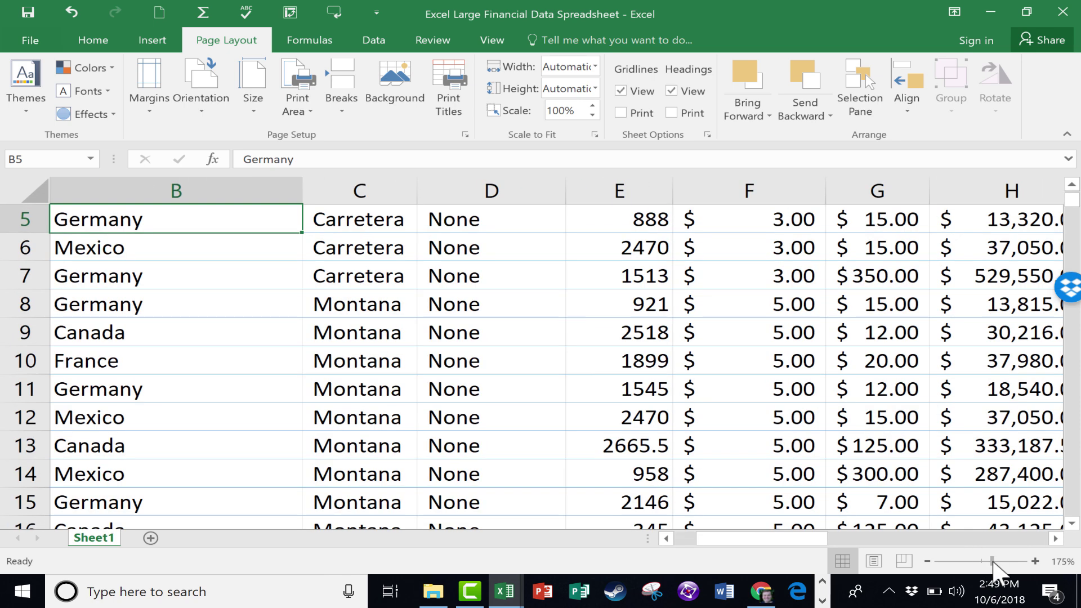
mouse_move(993, 563)
mouse_down()
mouse_move(953, 565)
mouse_move(985, 565)
mouse_up()
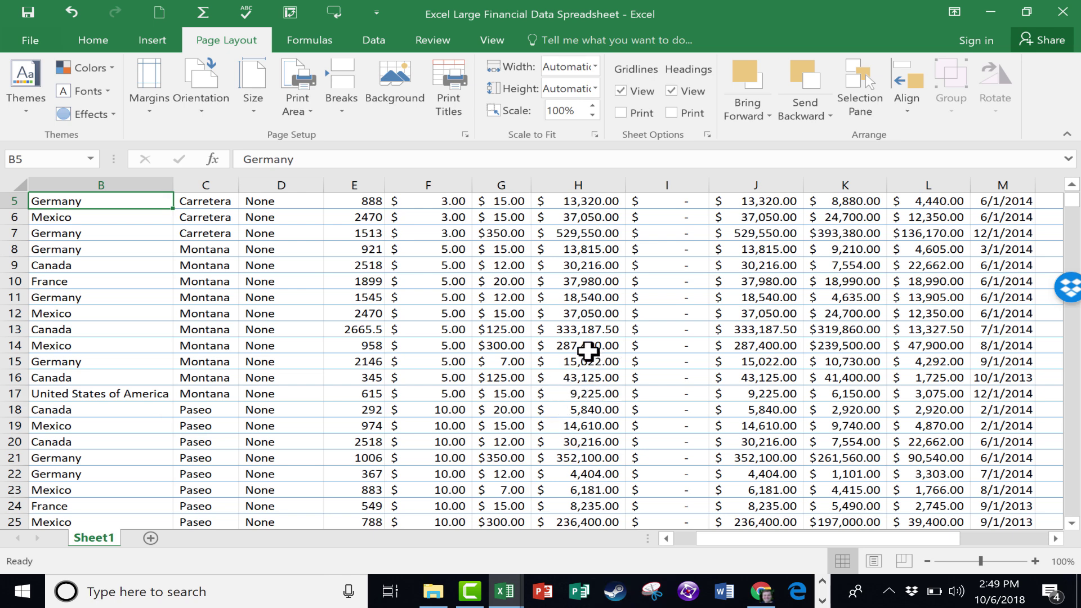
ctrl+scroll(588, 350, up, 1)
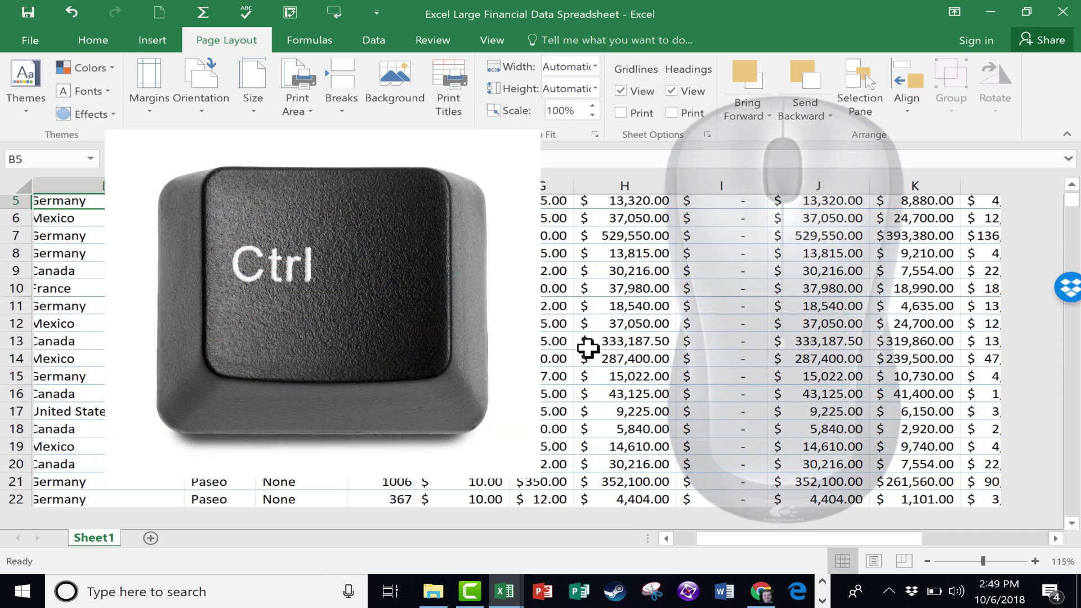
ctrl+scroll(588, 349, up, 4)
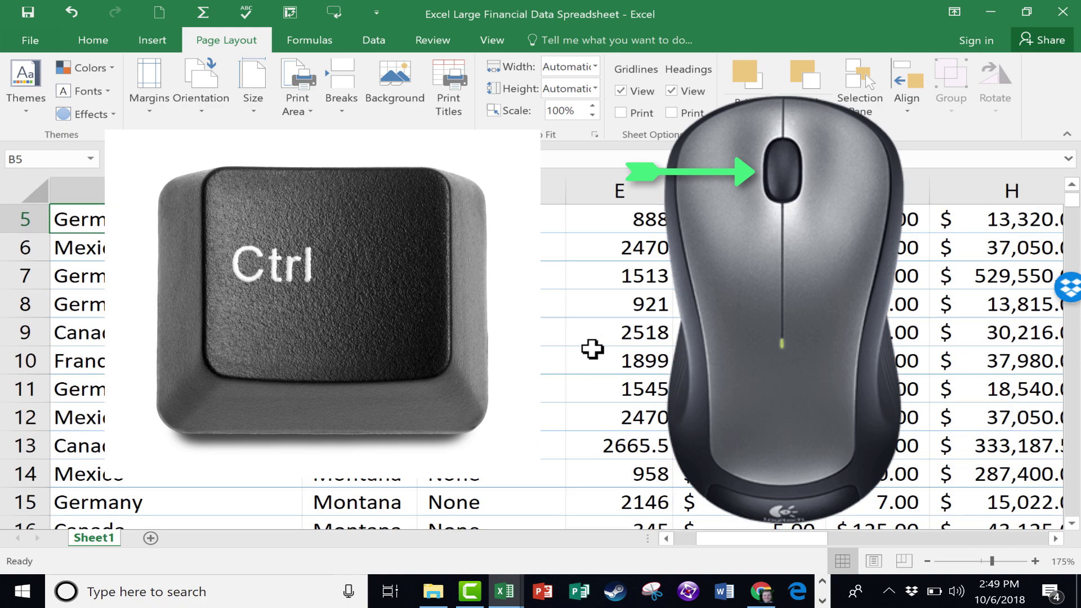
ctrl+scroll(592, 349, up, 2)
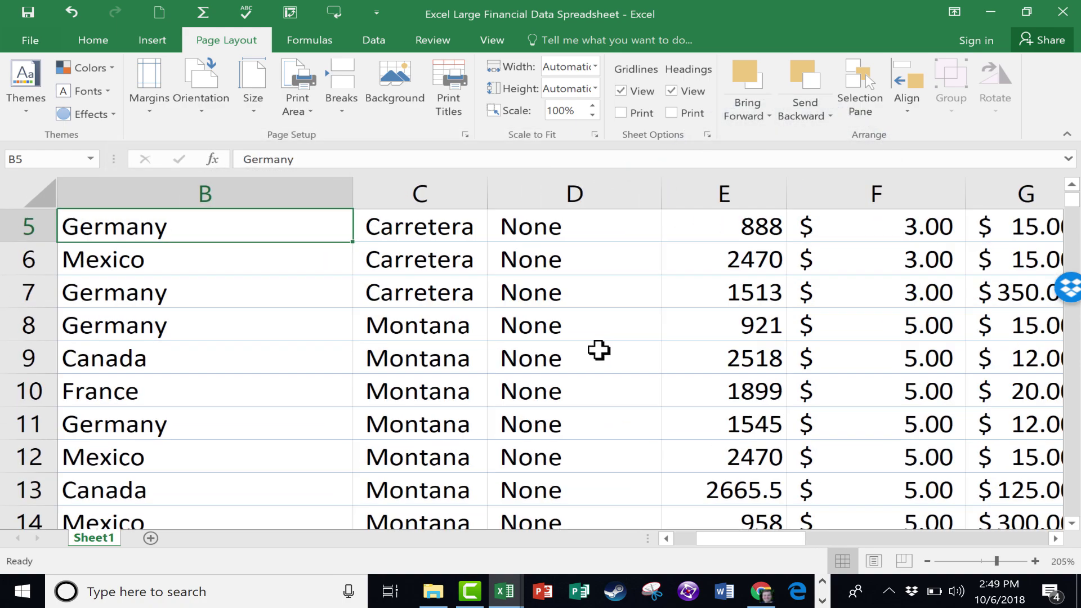
ctrl+scroll(598, 350, down, 3)
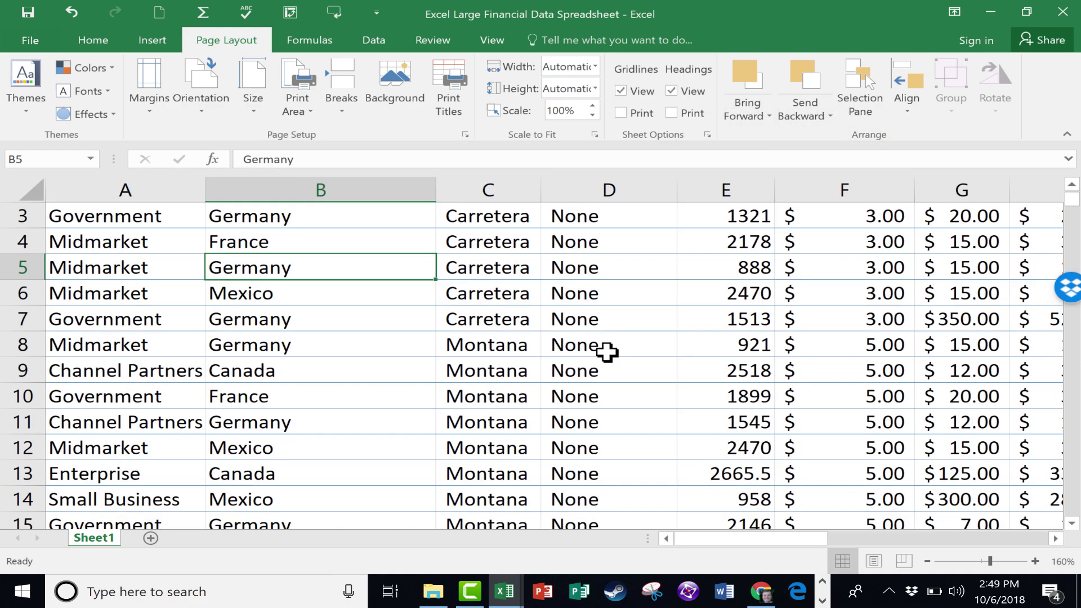
ctrl+scroll(607, 351, down, 1)
scroll(607, 352, down, 1)
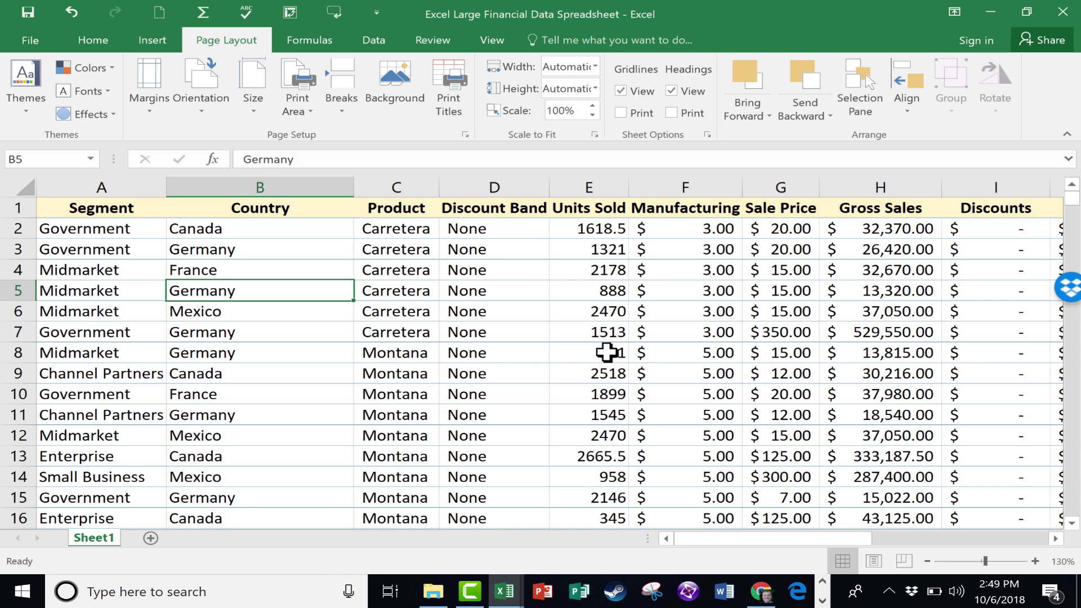
ctrl+scroll(606, 352, down, 2)
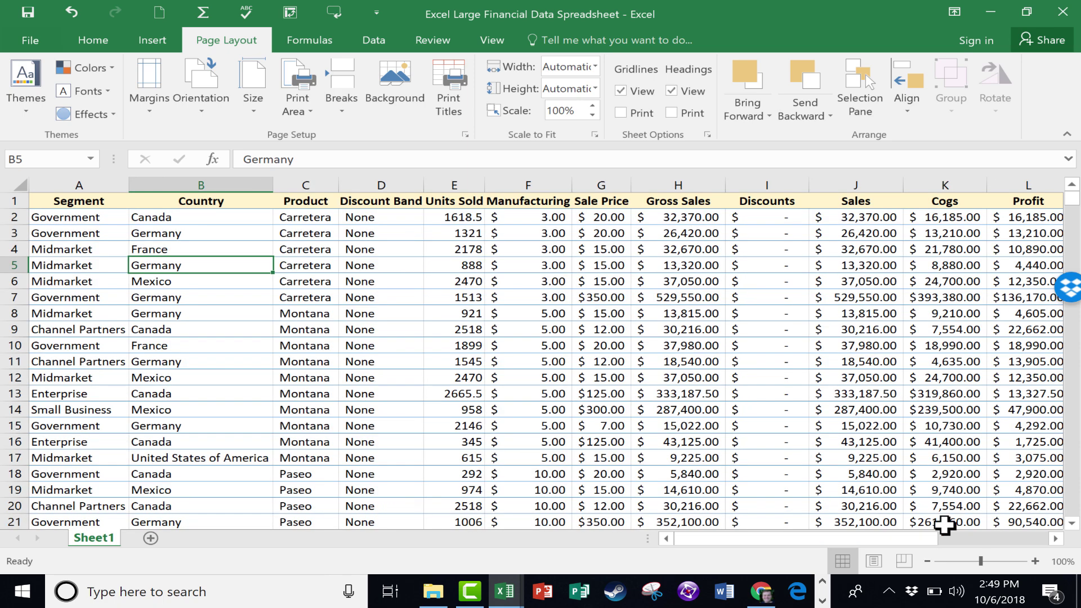
From cell B4 (France), jump with Ctrl+End to the last used cell P701
click(218, 249)
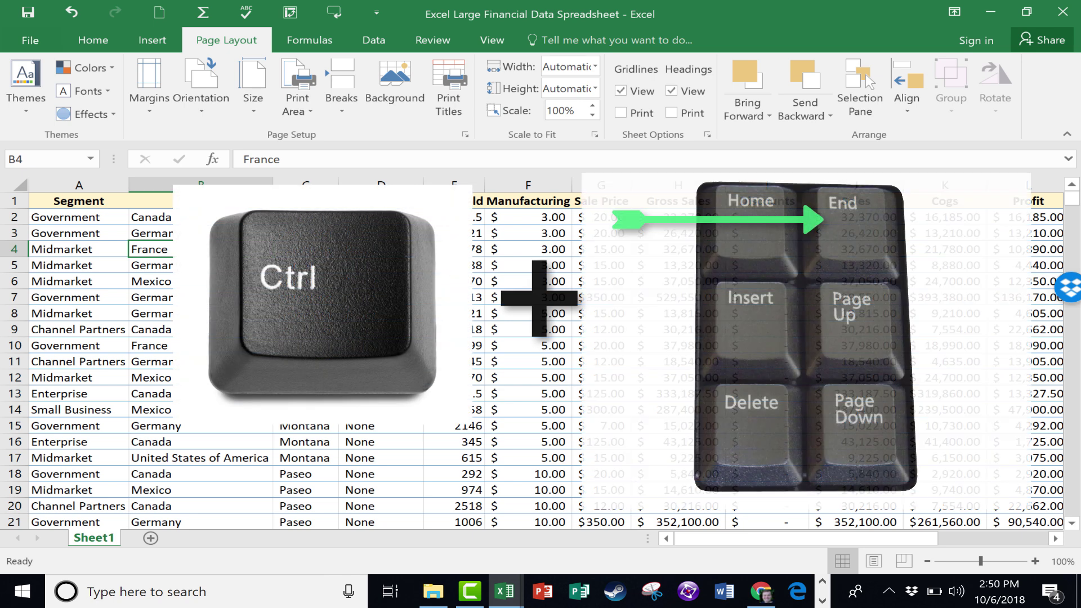
key(ctrl+End)
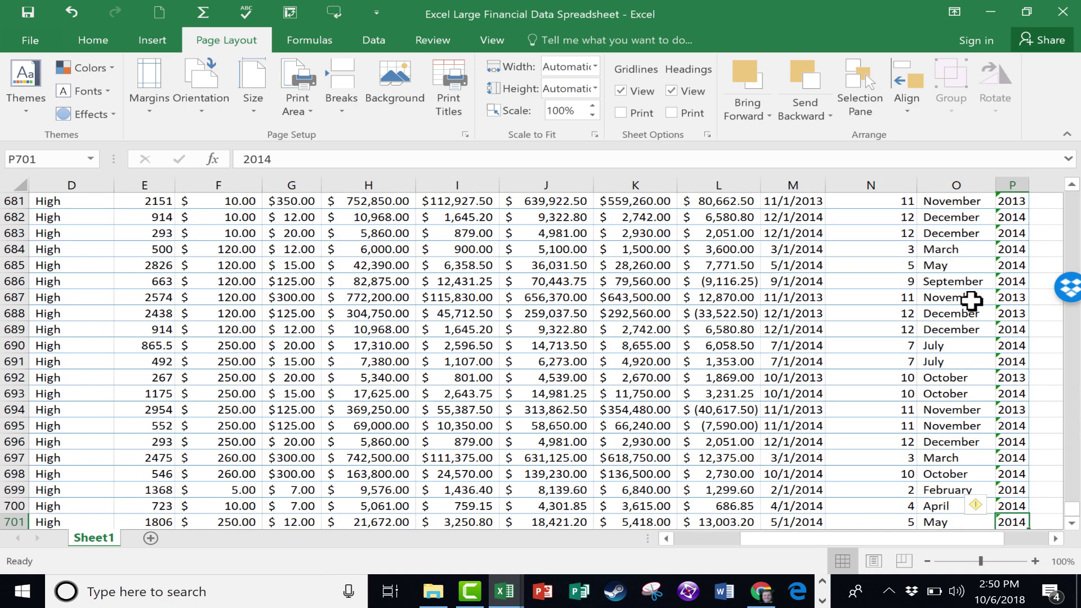
scroll(890, 361, down, 1)
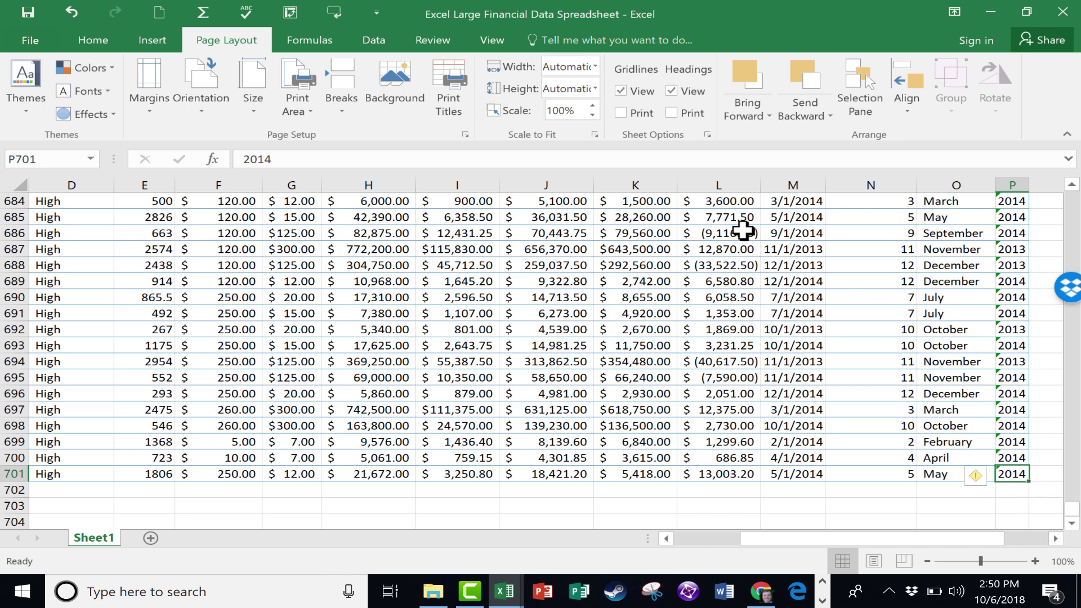
scroll(1030, 451, up, 1)
scroll(1020, 480, down, 1)
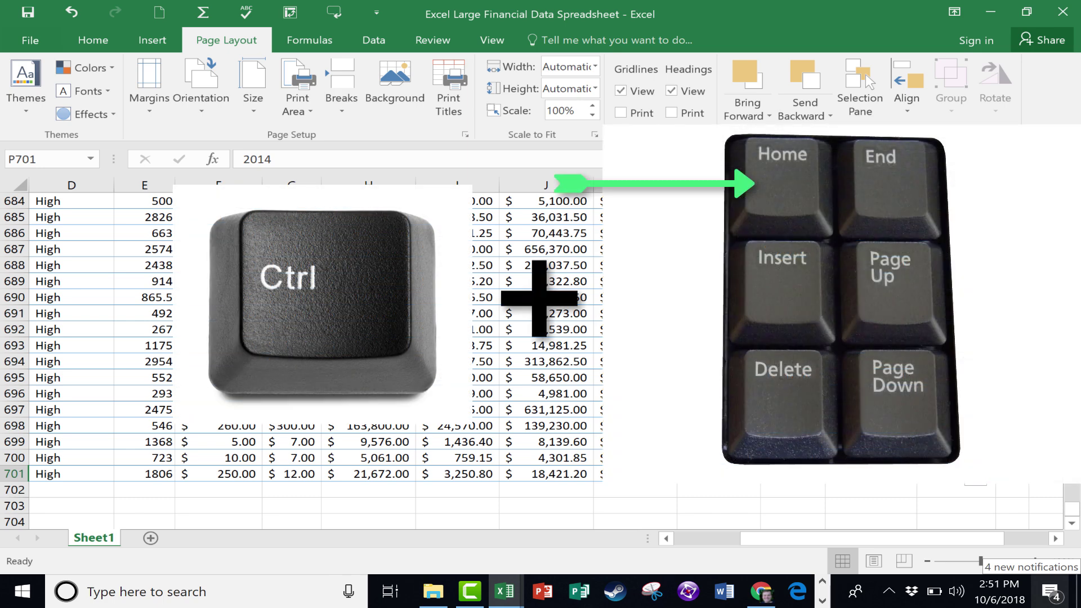
Return to A1 at the top of the data and select G5 in the Sale Price column
key(ctrl+Home)
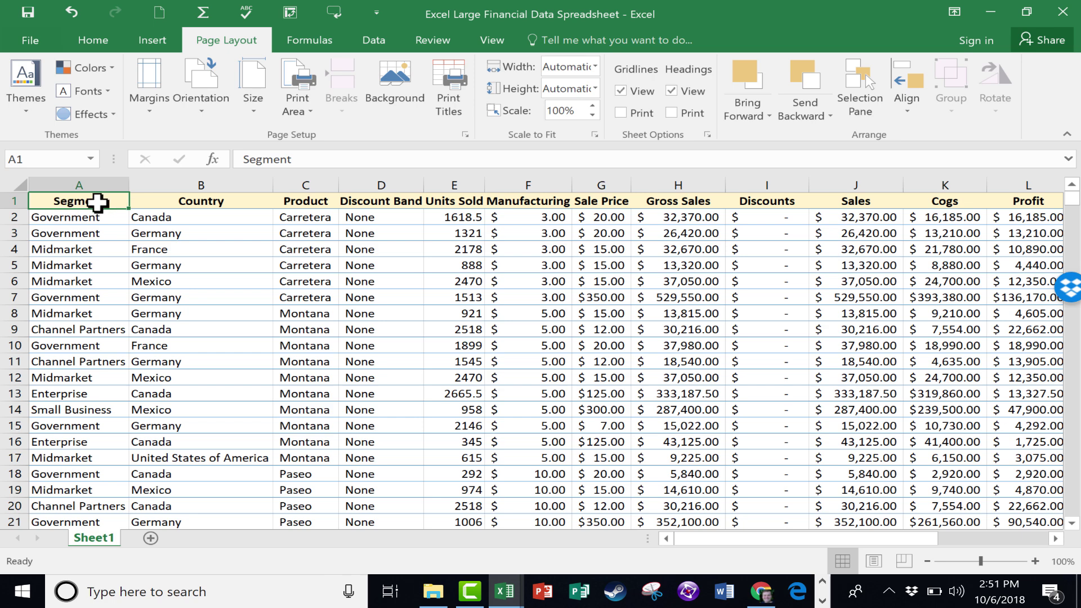
scroll(233, 282, down, 1)
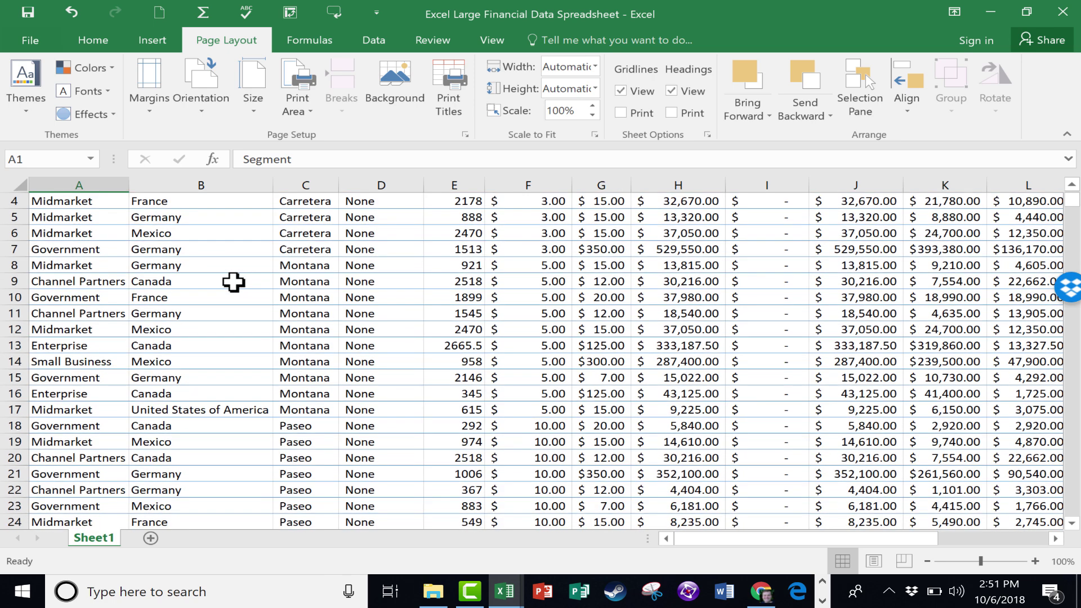
click(233, 282)
key(Up)
key(Up)
key(Up)
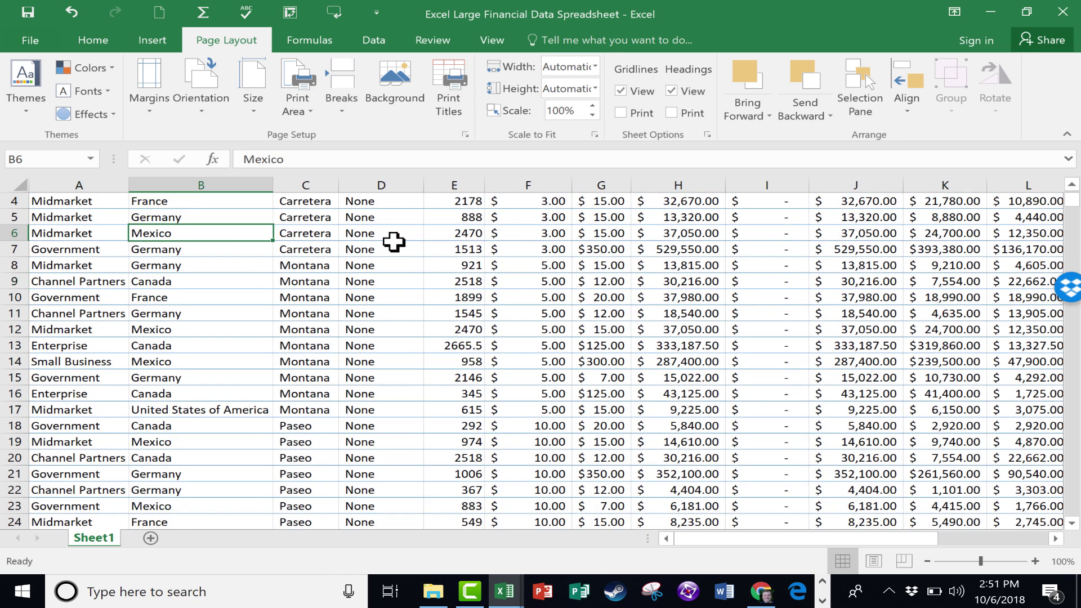
scroll(621, 250, up, 1)
click(614, 262)
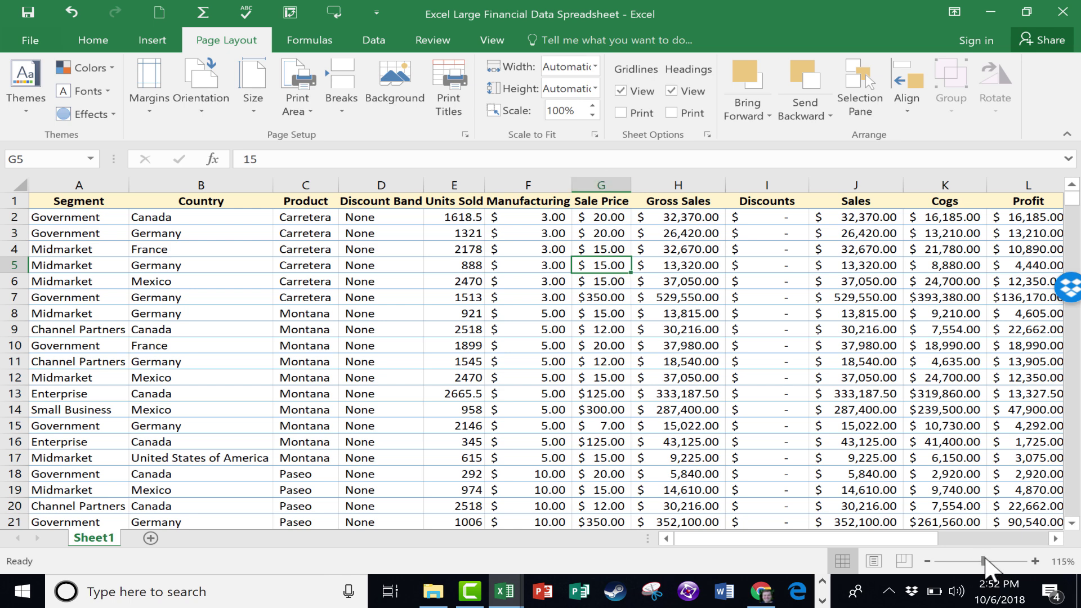
Zoom to 181% and border-jump between the Sale Price header and its last entry, G701 ($12.00)
drag(982, 561, 993, 563)
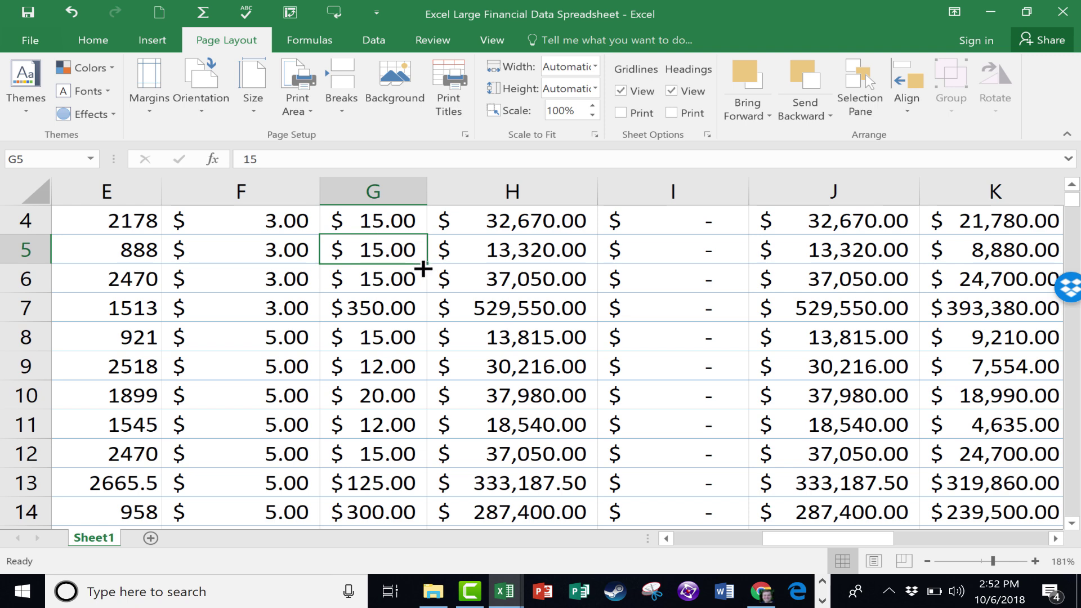
double_click(385, 263)
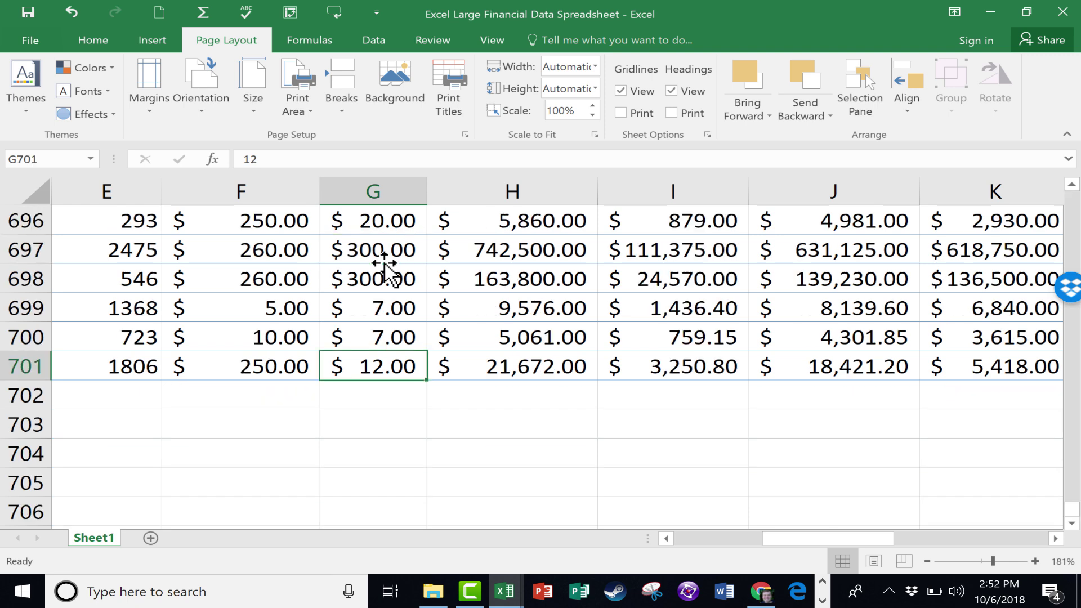
double_click(388, 351)
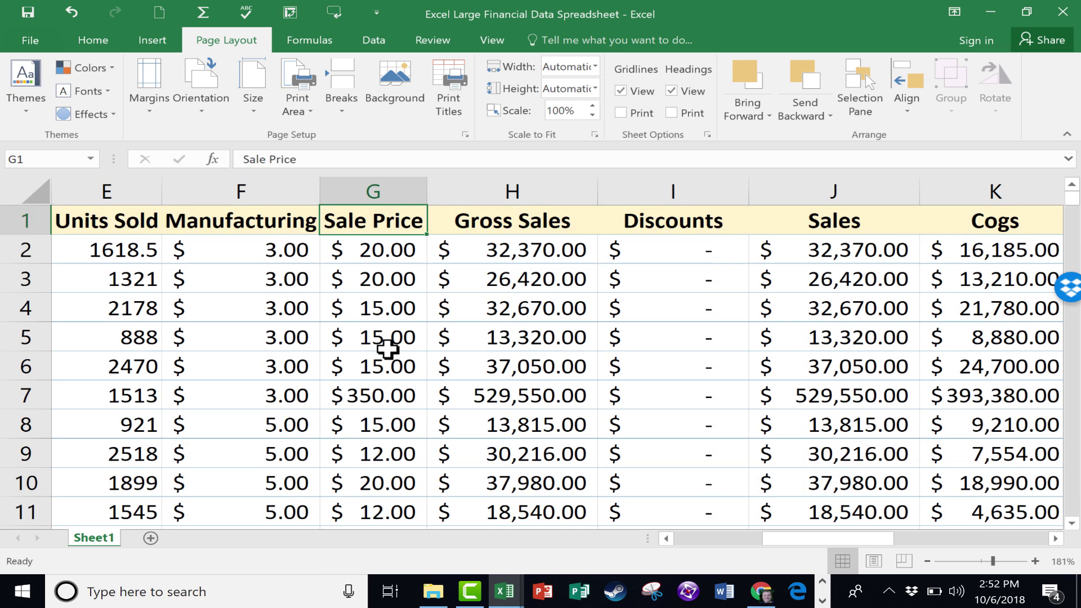
double_click(398, 235)
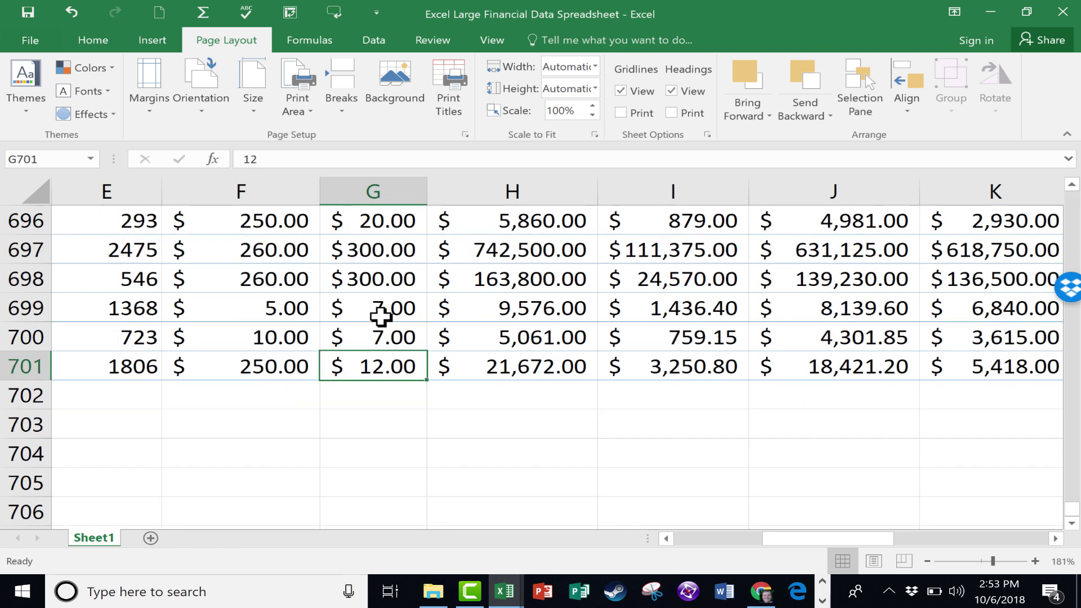
Jump back to G1, zoom out to 88%, and select the records A44:F62
double_click(402, 352)
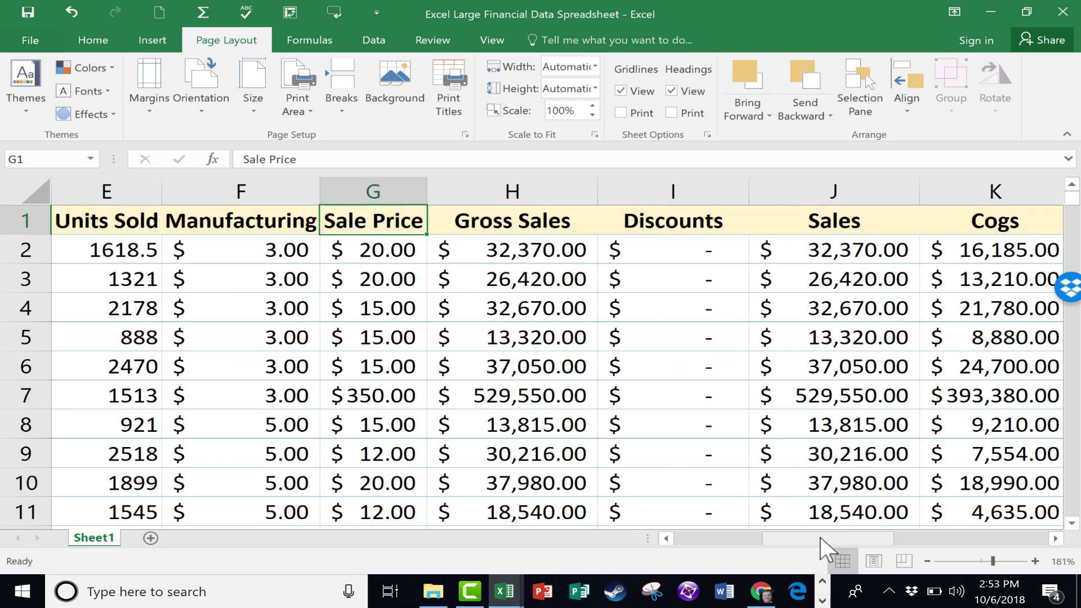
drag(815, 538, 755, 540)
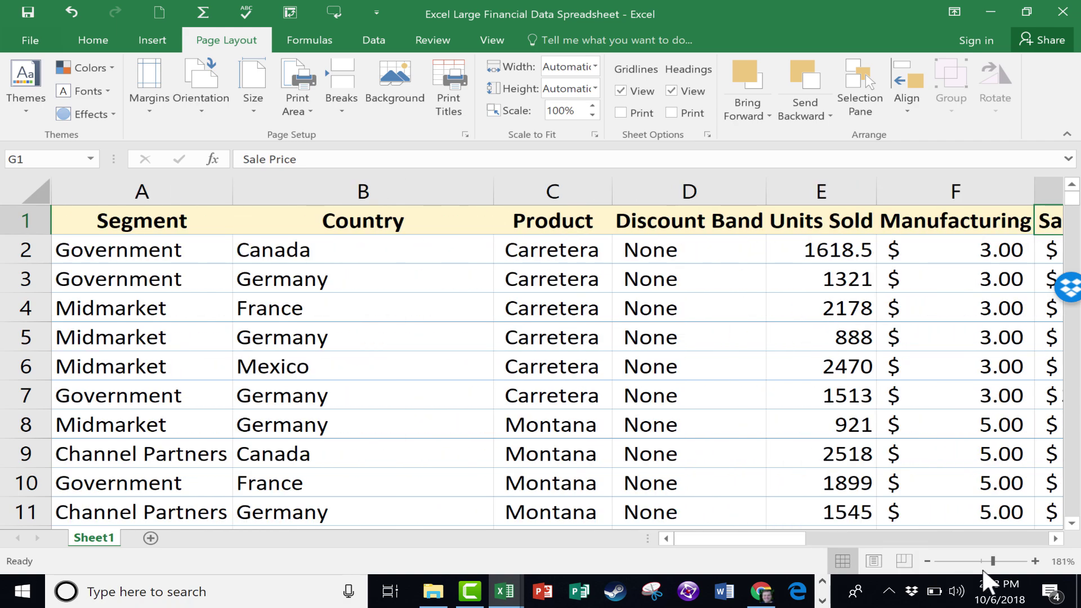
drag(992, 561, 975, 562)
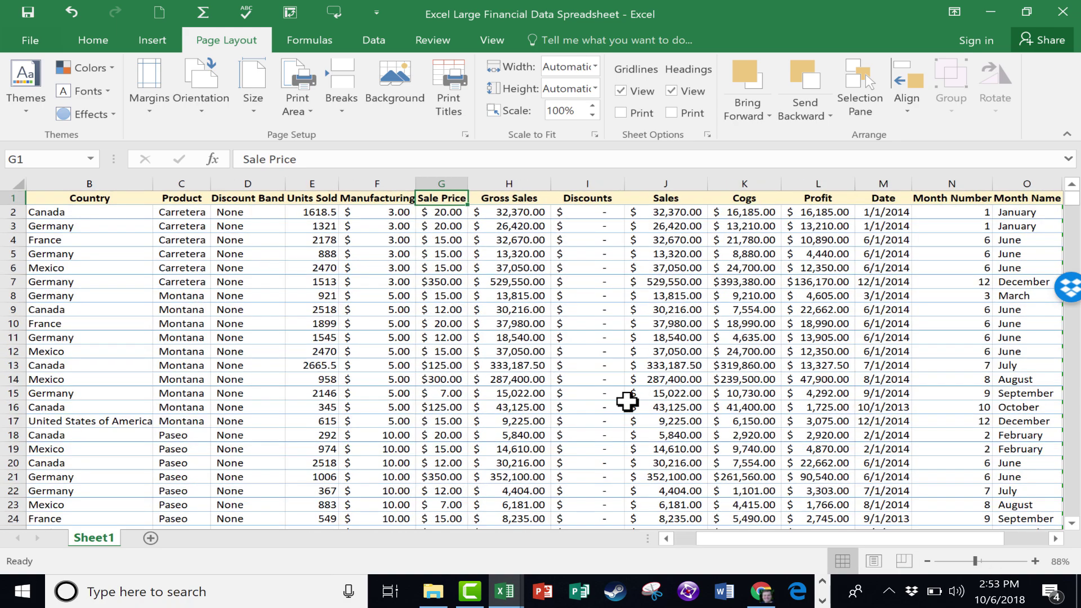
scroll(614, 398, down, 12)
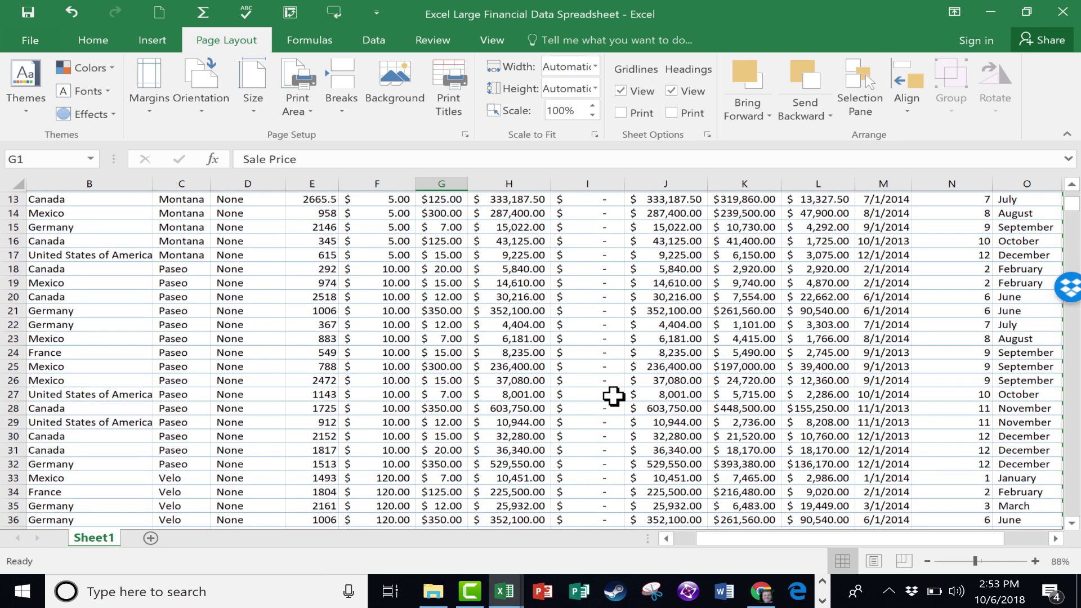
scroll(878, 549, left, 2)
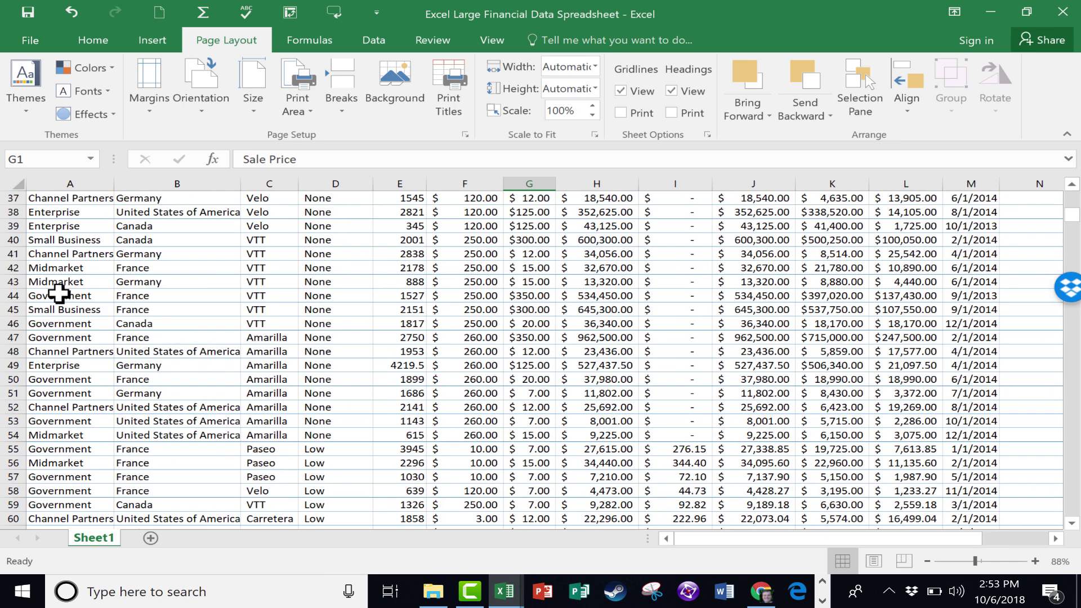
mouse_move(59, 293)
mouse_down()
mouse_move(343, 413)
mouse_move(813, 536)
mouse_move(828, 502)
mouse_move(803, 455)
mouse_move(848, 456)
mouse_move(371, 429)
mouse_move(471, 459)
mouse_up()
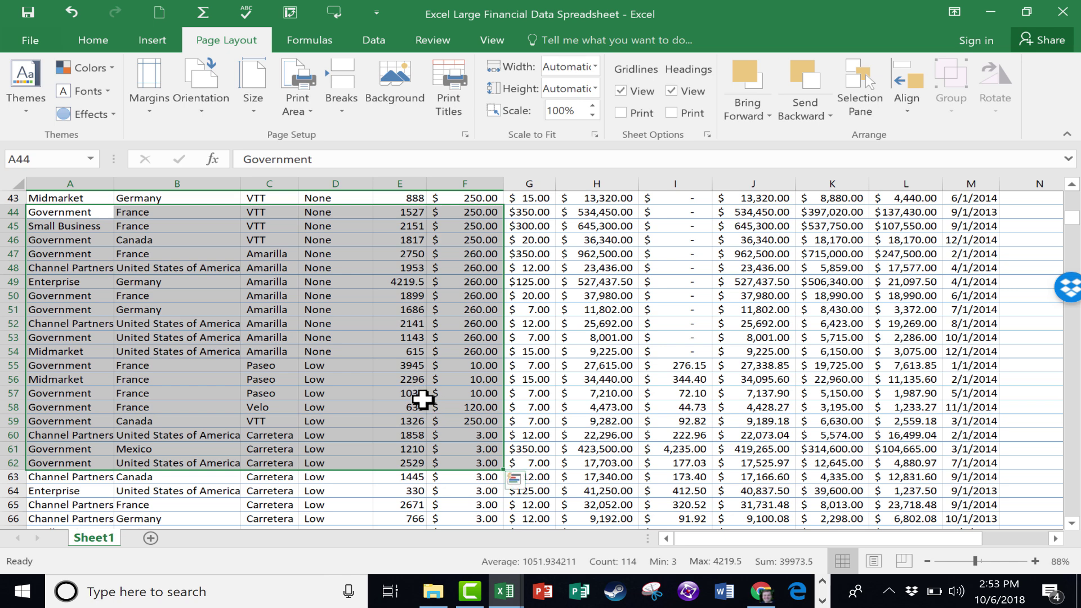
Use View > Zoom to Selection to fit the view to A44:F62
click(501, 37)
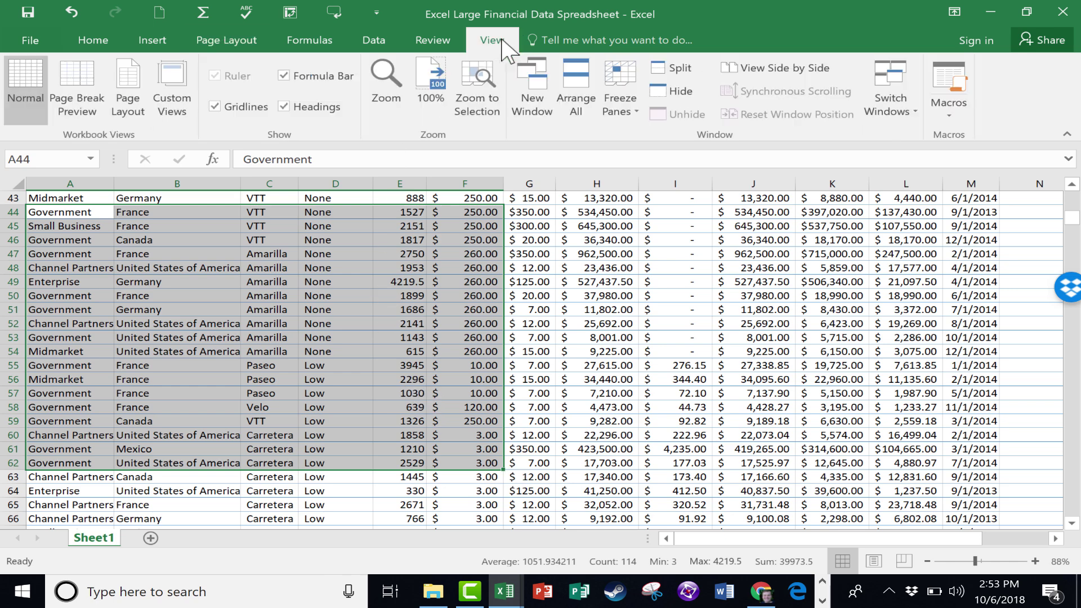
click(478, 110)
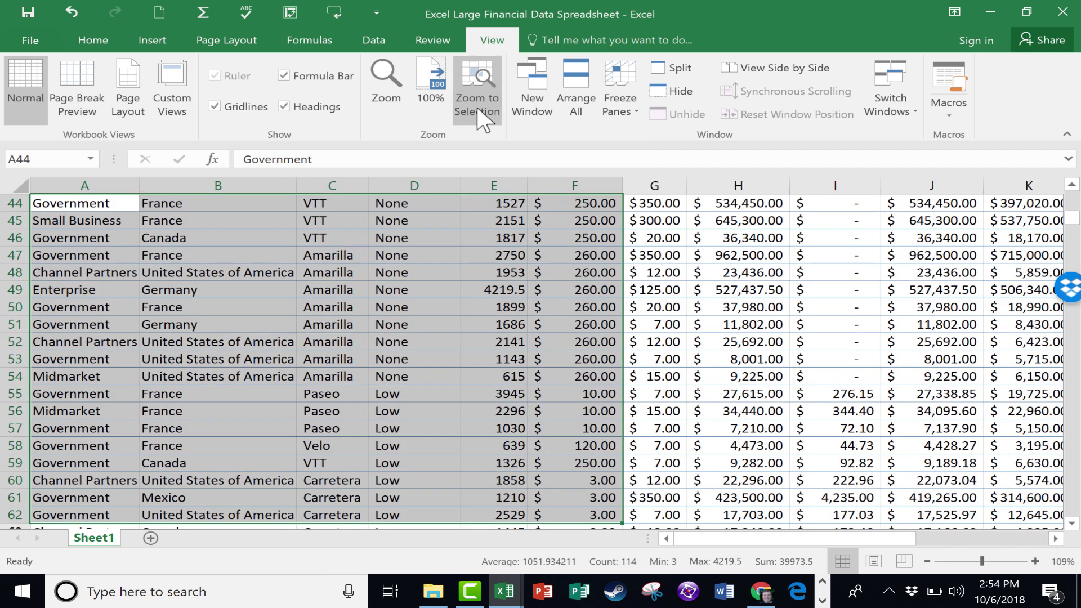
scroll(326, 304, up, 3)
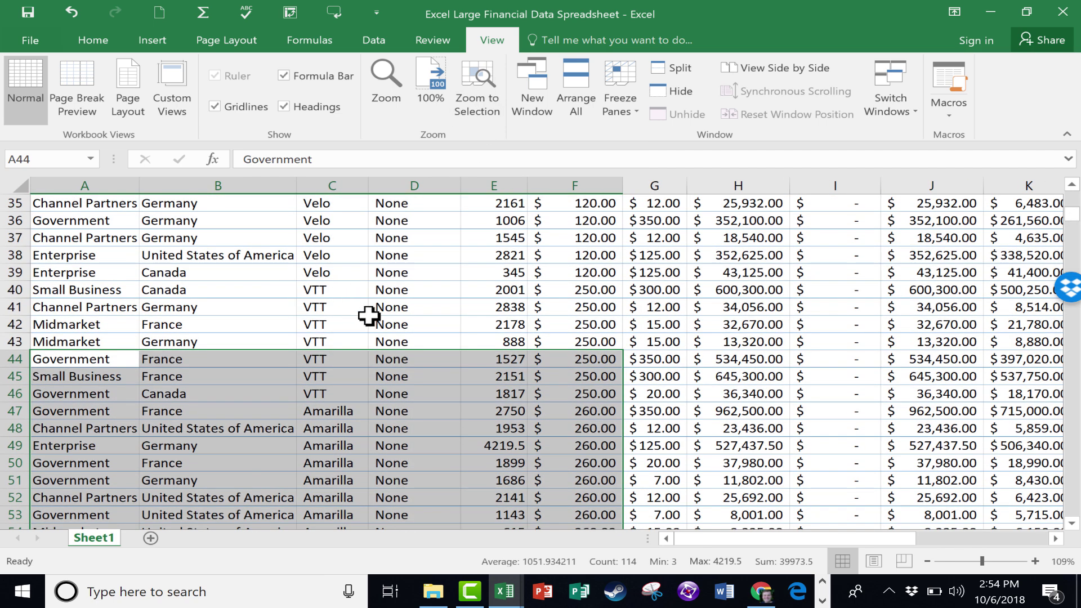
scroll(369, 316, down, 3)
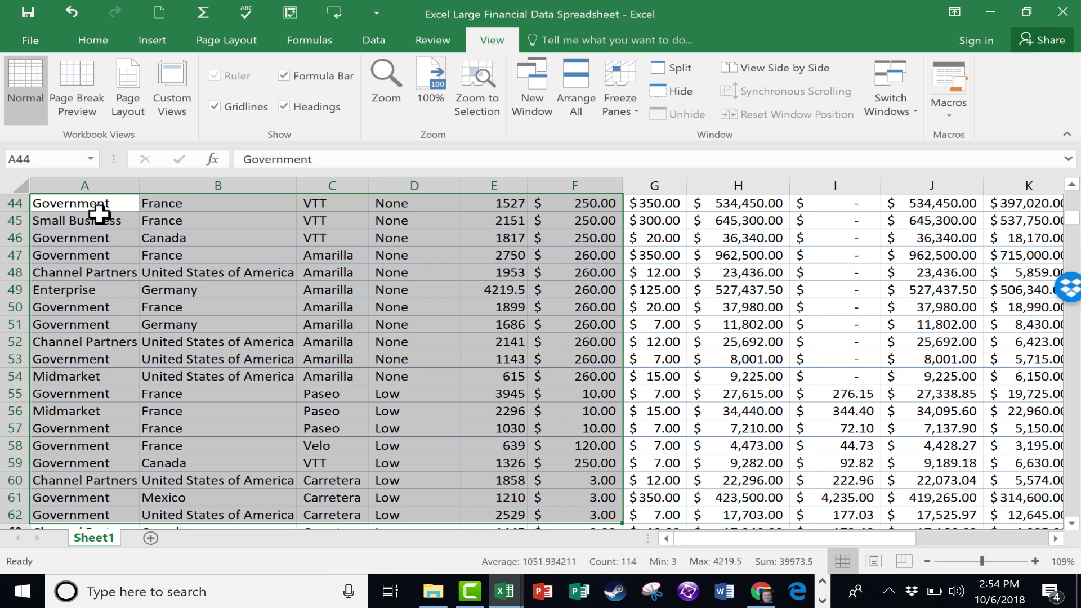
Select F54:H55 and zoom to that selection, magnifying it to 394%
click(738, 290)
drag(782, 392, 580, 376)
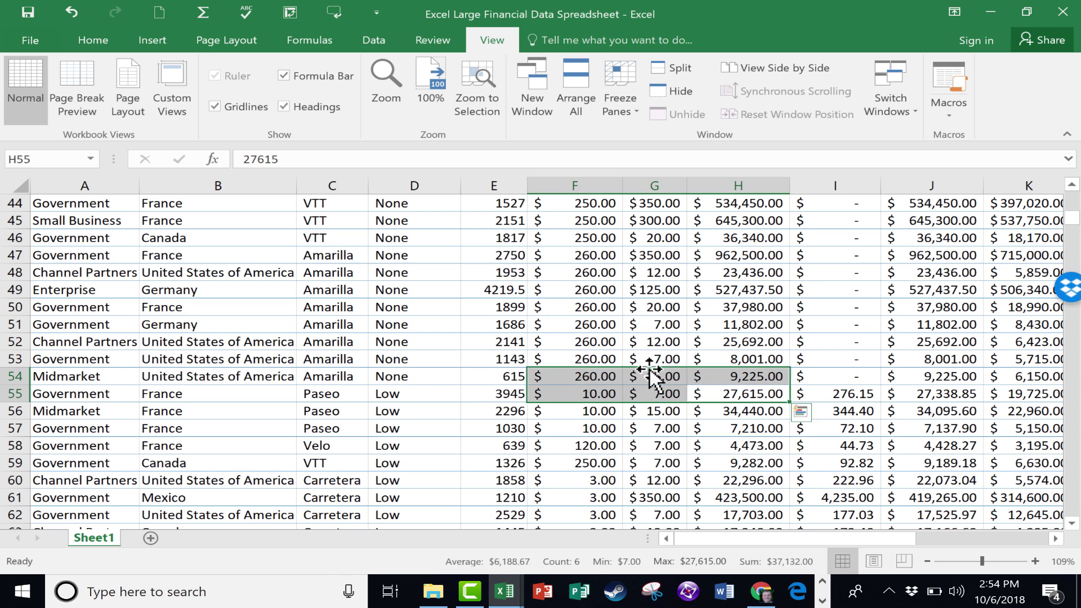
scroll(632, 374, down, 2)
click(486, 90)
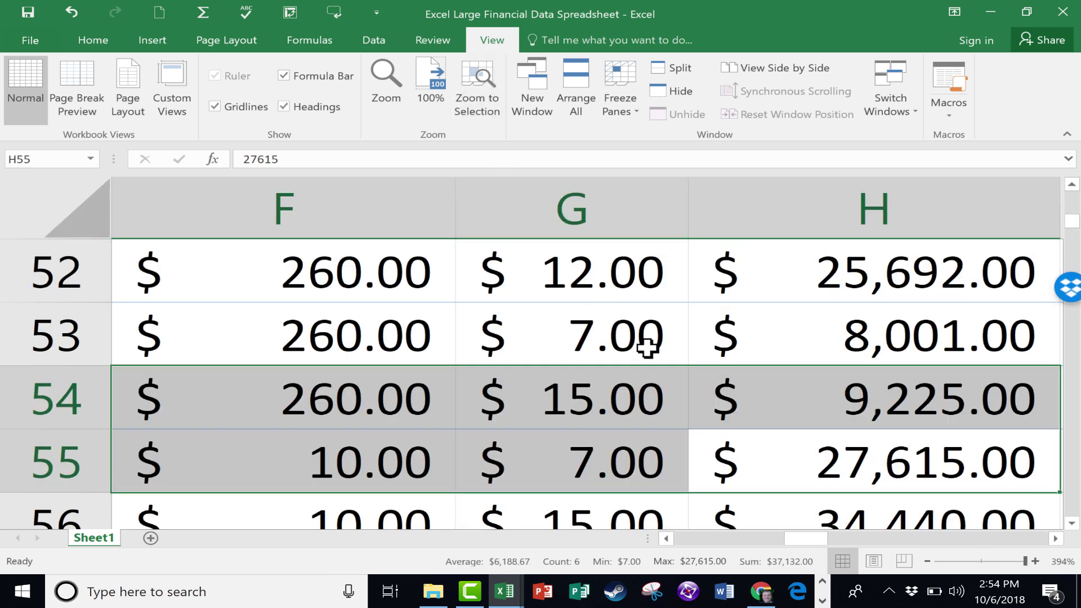
Undo the zoom back to 109%, select I58, and scroll back to column A and row 1
click(69, 13)
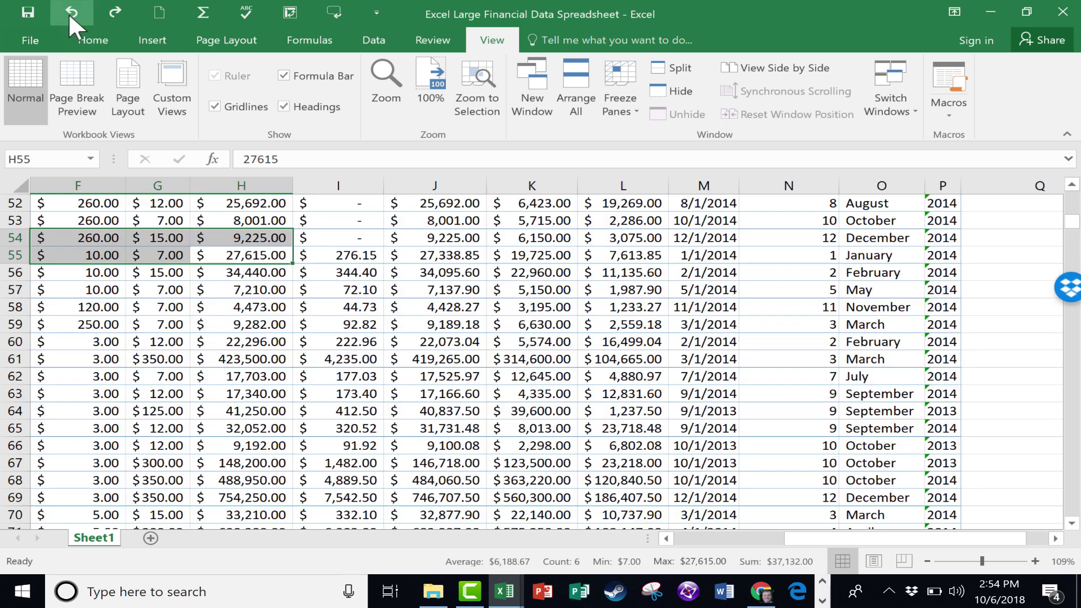
click(301, 306)
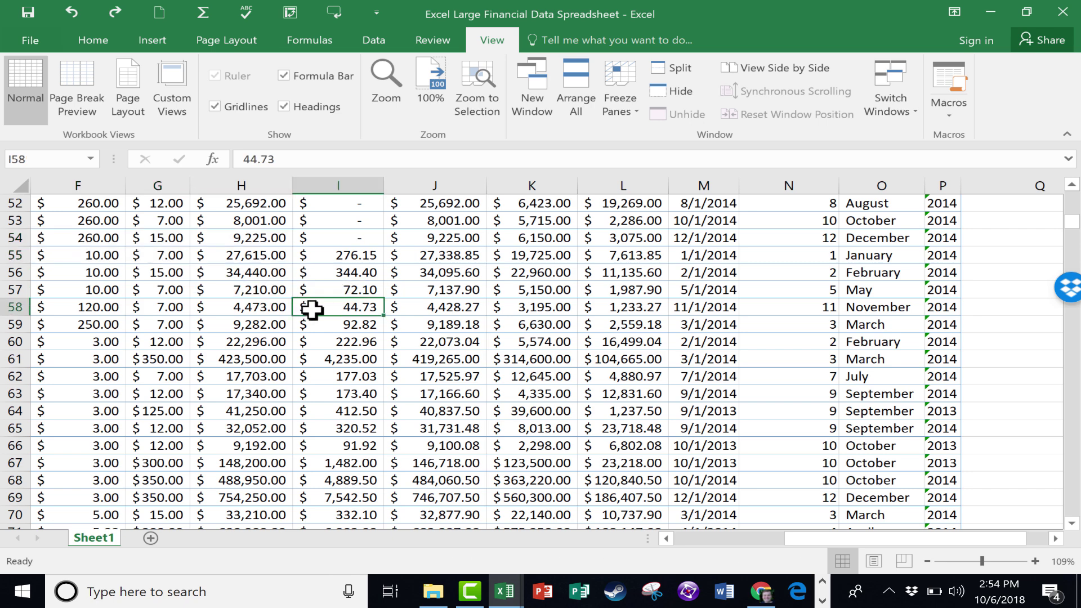
scroll(316, 317, down, 1)
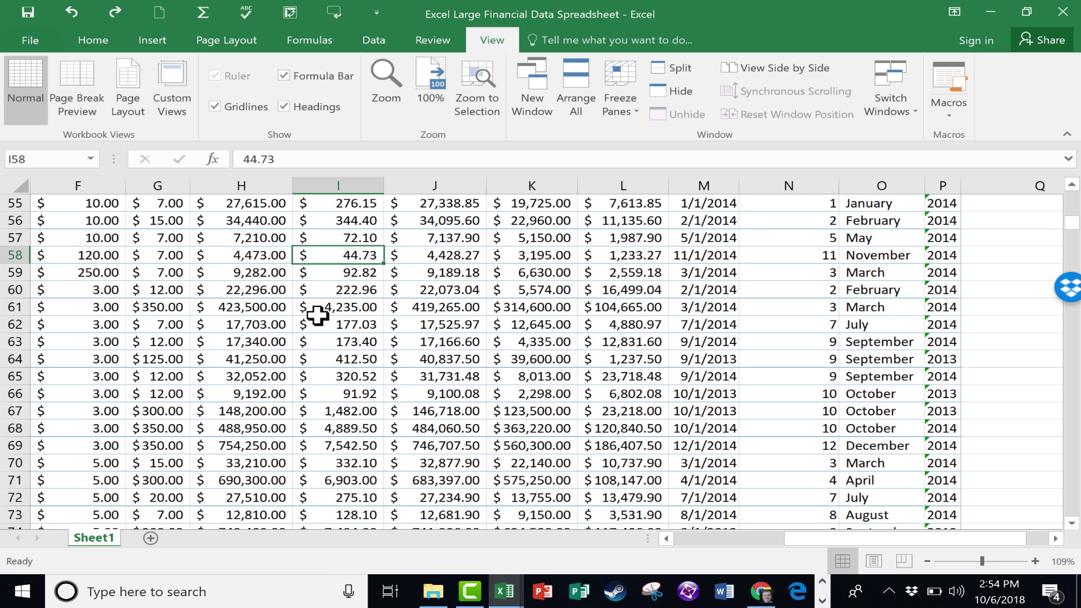
drag(849, 534, 704, 540)
scroll(468, 418, up, 7)
scroll(464, 420, up, 11)
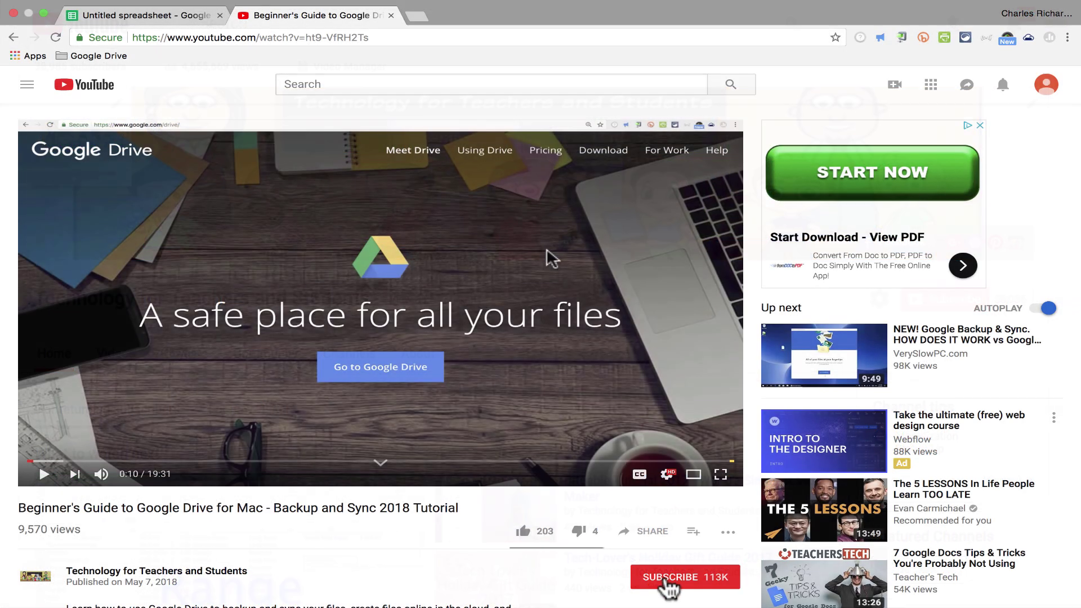
Subscribe to Technology for Teachers and Students and enable notifications for every new video
click(667, 583)
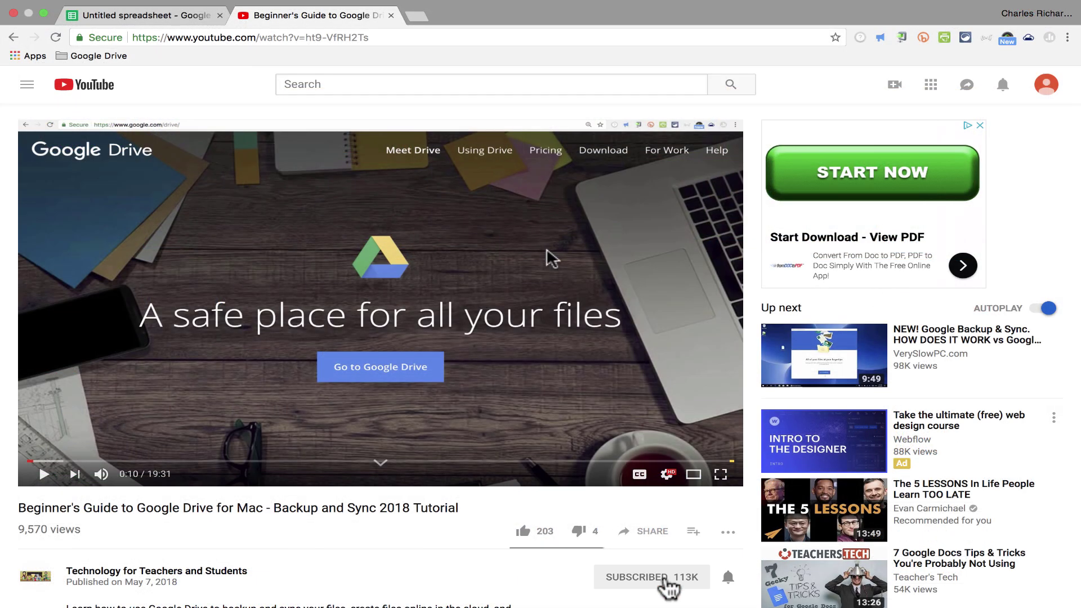
scroll(715, 535, down, 5)
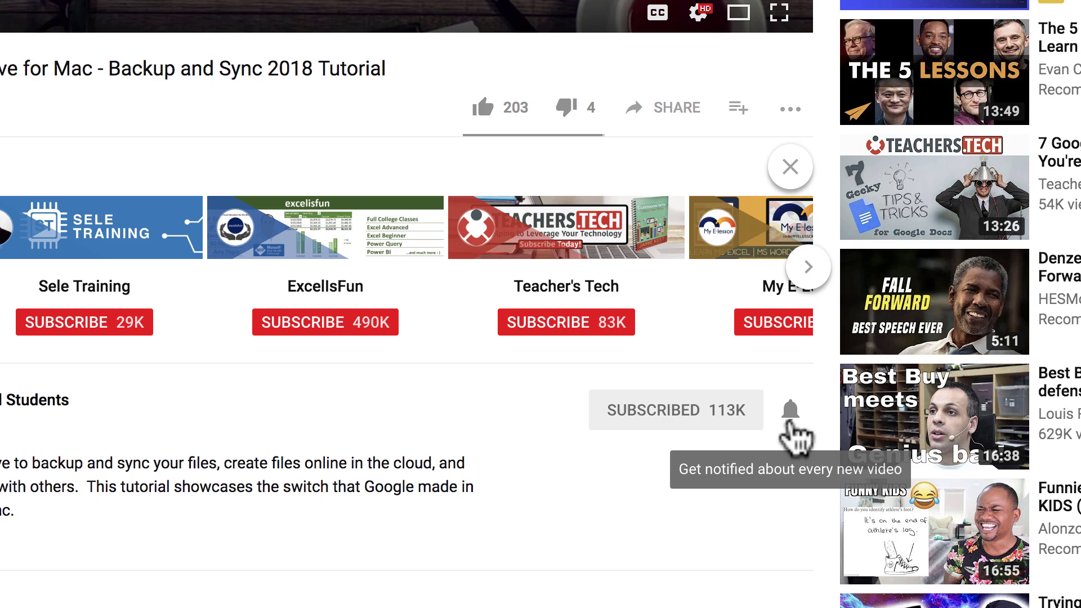
click(789, 424)
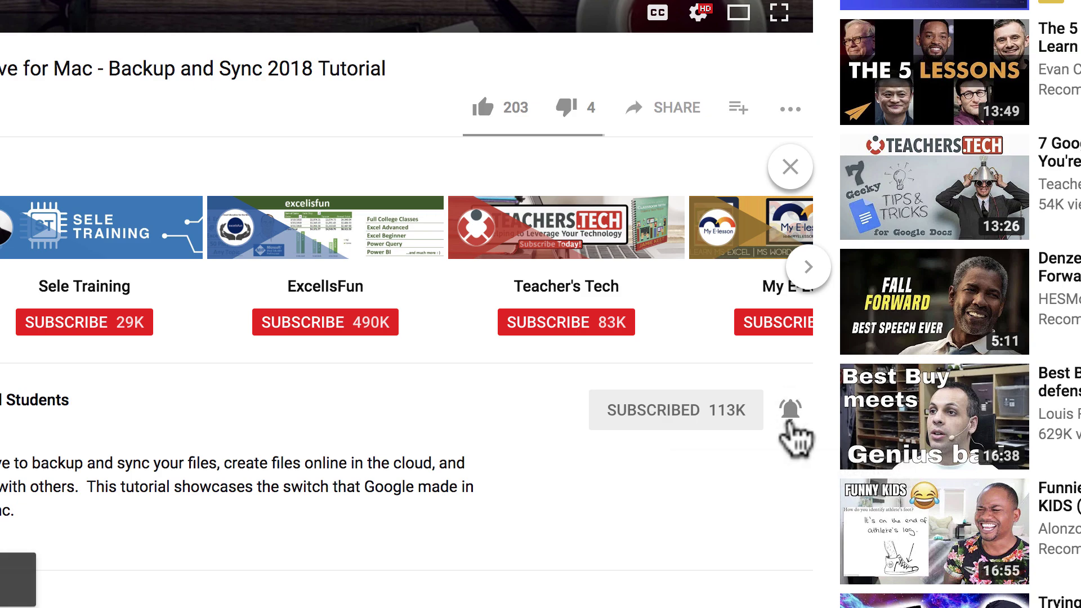